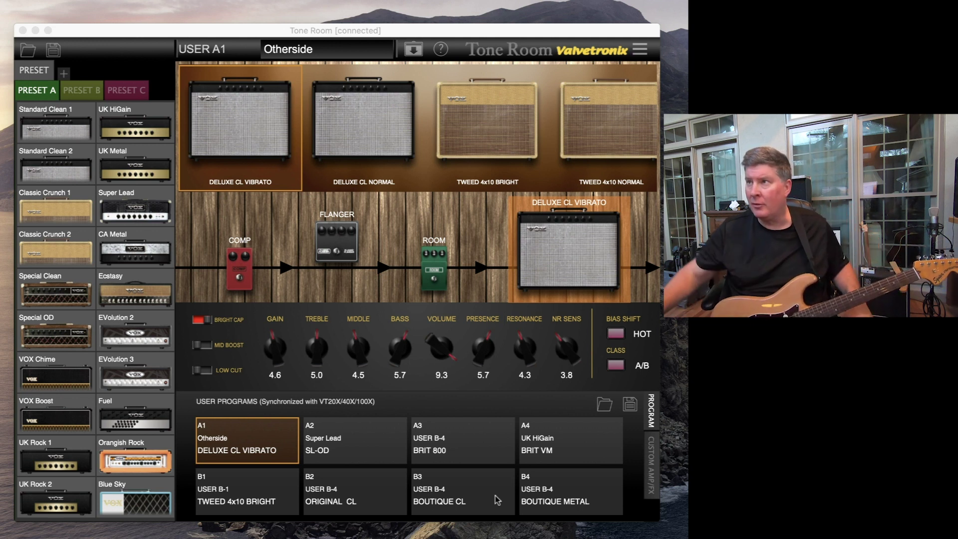
Step: Load user program A2 'Super Lead' with its SL-OD amp, chorus and tape echo
{"action": "left_click", "coordinate": [331, 441]}
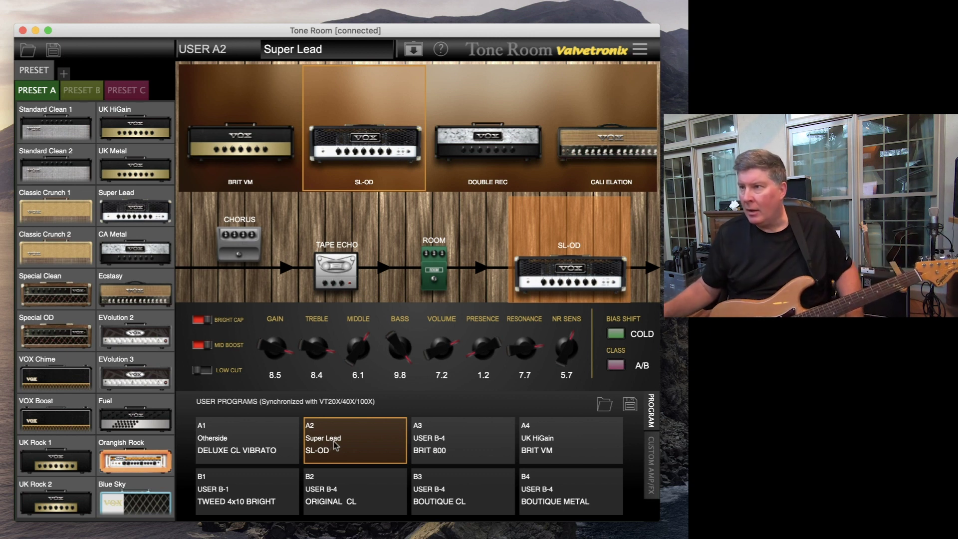
Step: Load user program A3 'USER B-4' with the BRIT 800 amp
{"action": "left_click", "coordinate": [446, 446]}
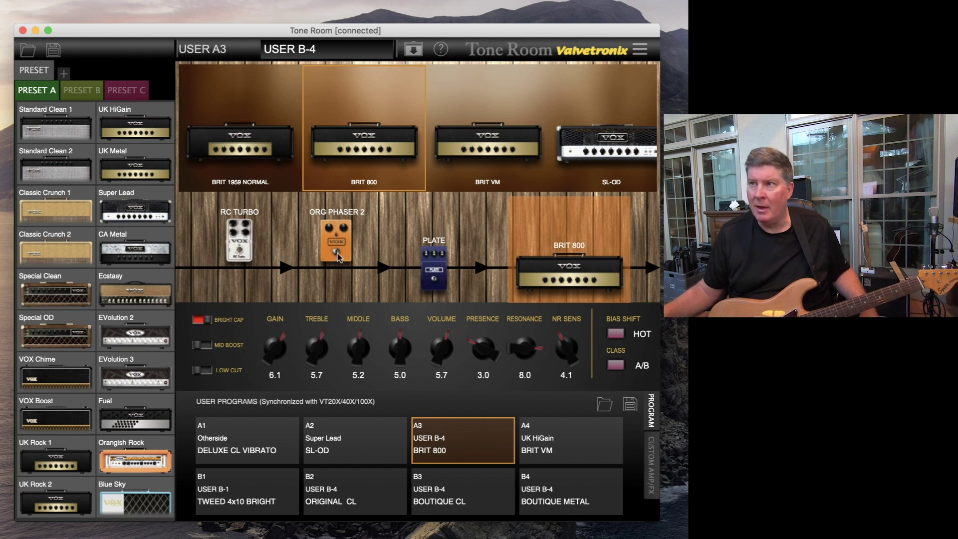
Step: Set the BRIT 800 gain from 6.1 to 6.9, bias shift to cold, and volume to 7.9
{"action": "left_click_drag", "start_coordinate": [337, 253], "coordinate": [333, 283]}
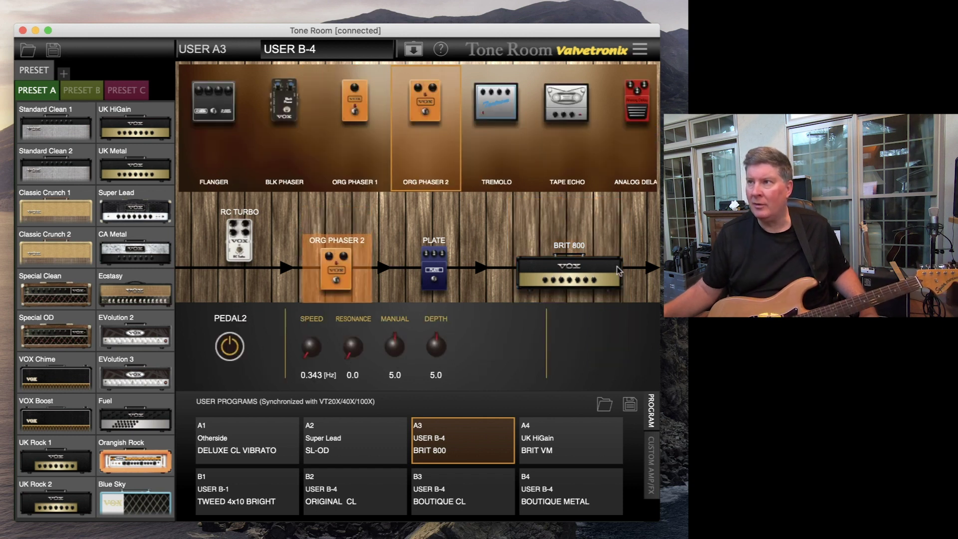
{"action": "left_click", "coordinate": [572, 272]}
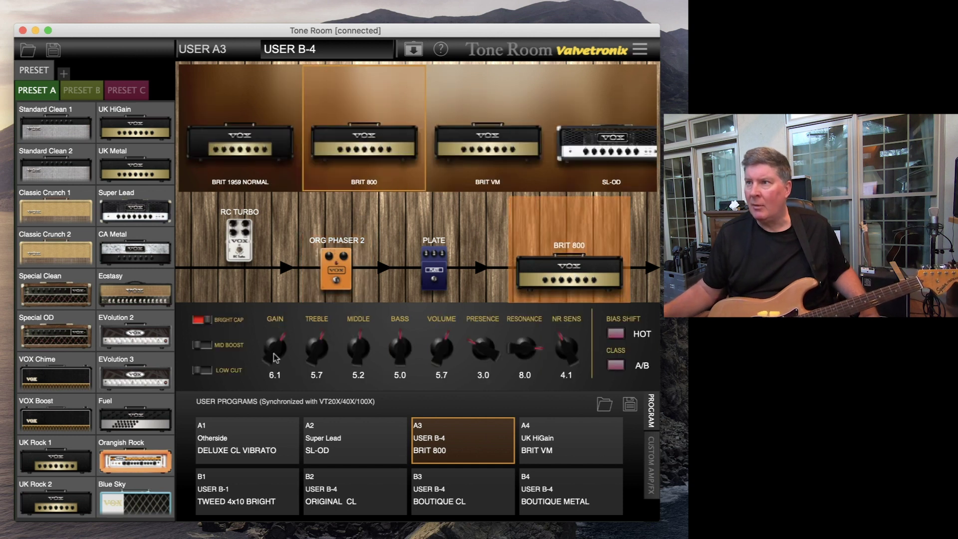
{"action": "left_click_drag", "start_coordinate": [272, 356], "coordinate": [270, 344]}
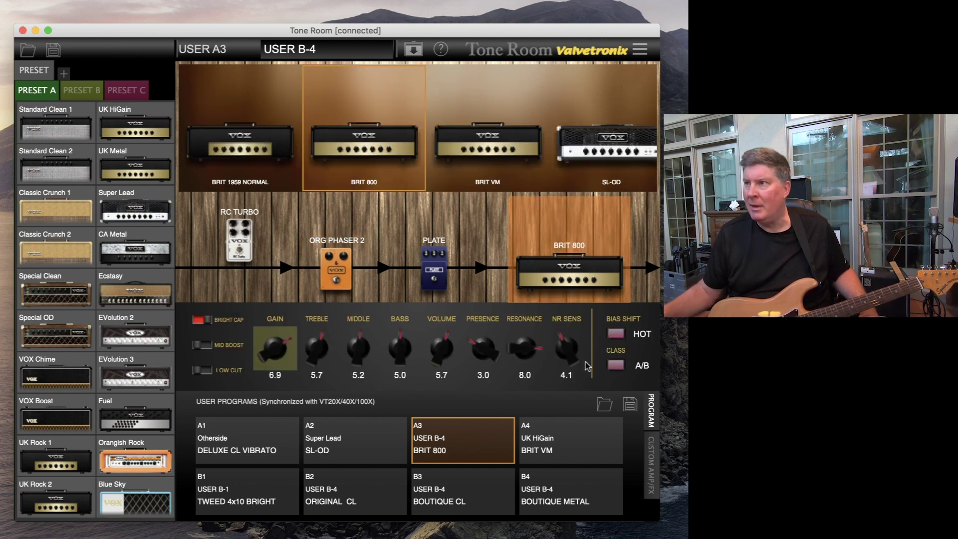
{"action": "left_click", "coordinate": [623, 335]}
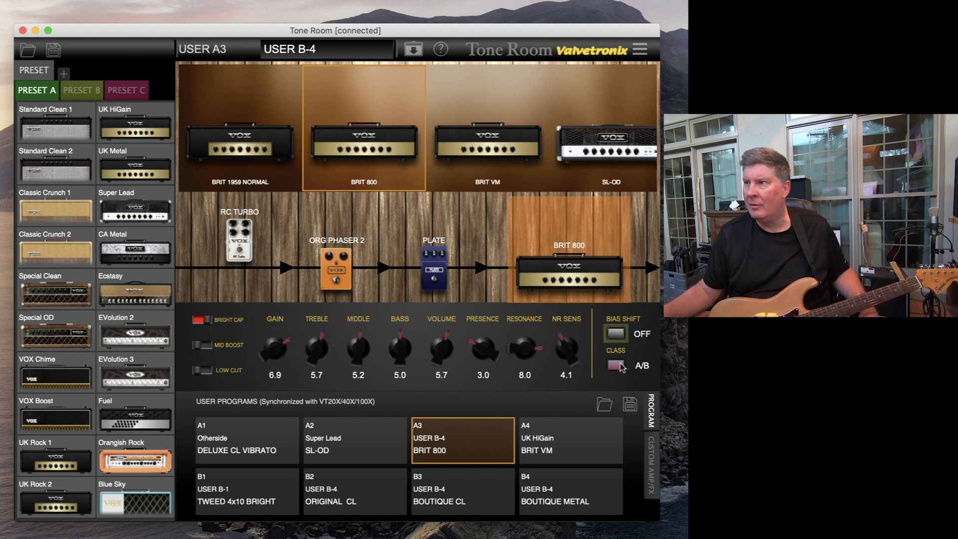
{"action": "left_click", "coordinate": [621, 339]}
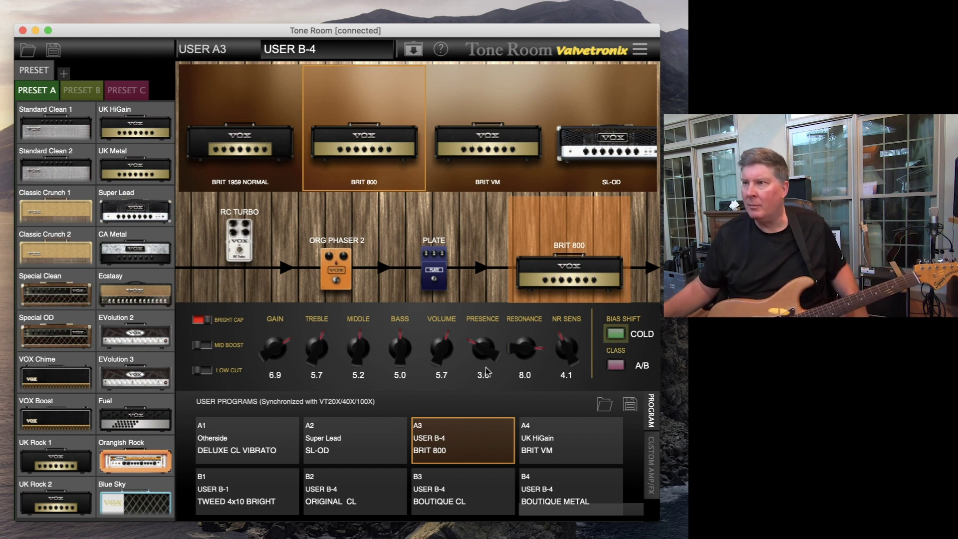
{"action": "scroll", "coordinate": [441, 359], "scroll_direction": "down", "scroll_amount": 1}
{"action": "left_click_drag", "start_coordinate": [438, 357], "coordinate": [430, 321]}
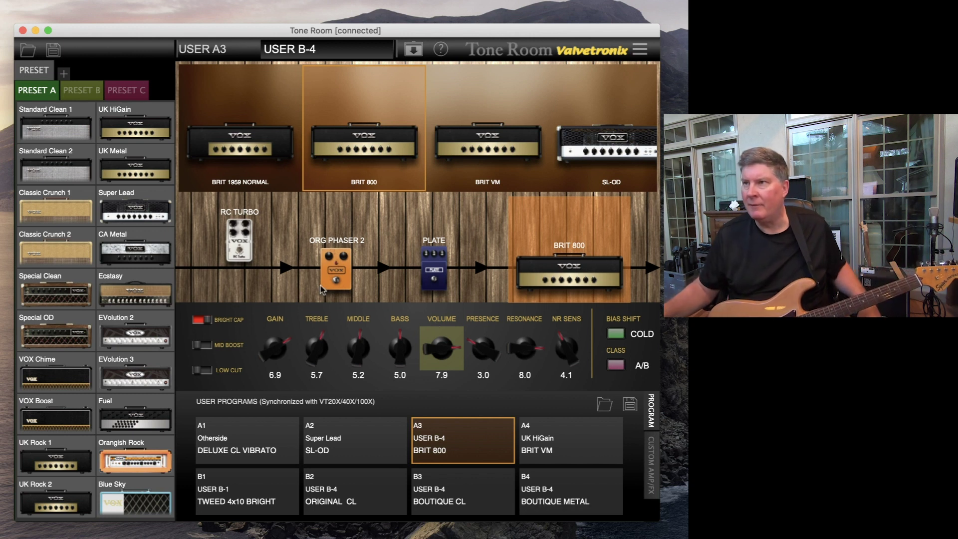
{"action": "left_click", "coordinate": [336, 282]}
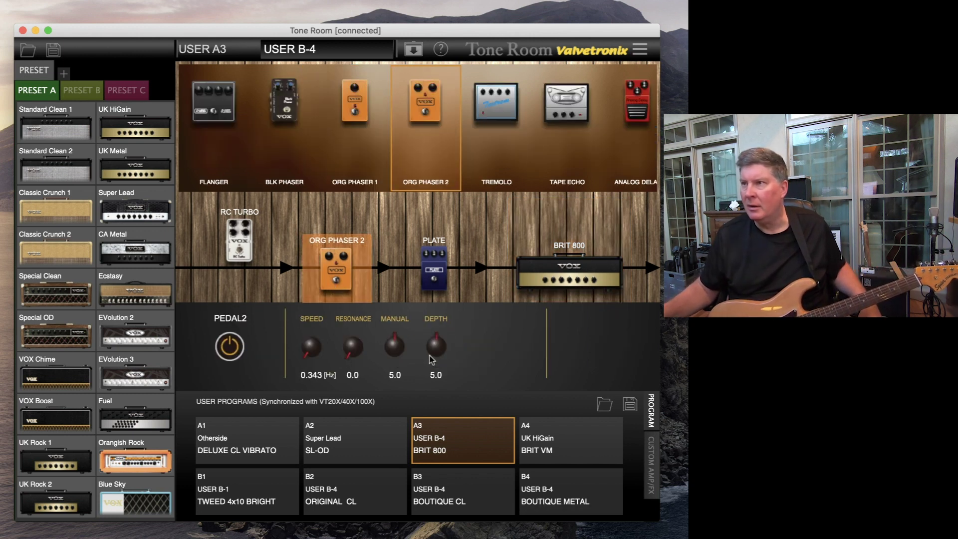
Step: Speed the ORG PHASER 2 up to 1.920 Hz and bring its depth down to 2.2
{"action": "left_click_drag", "start_coordinate": [436, 347], "coordinate": [417, 352]}
{"action": "left_click_drag", "start_coordinate": [310, 349], "coordinate": [369, 361]}
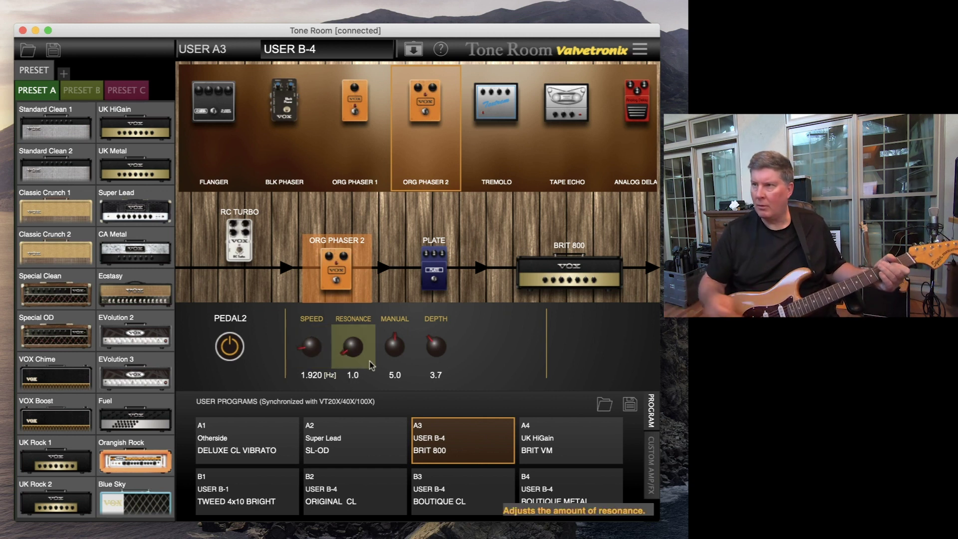
{"action": "left_click_drag", "start_coordinate": [440, 378], "coordinate": [414, 378]}
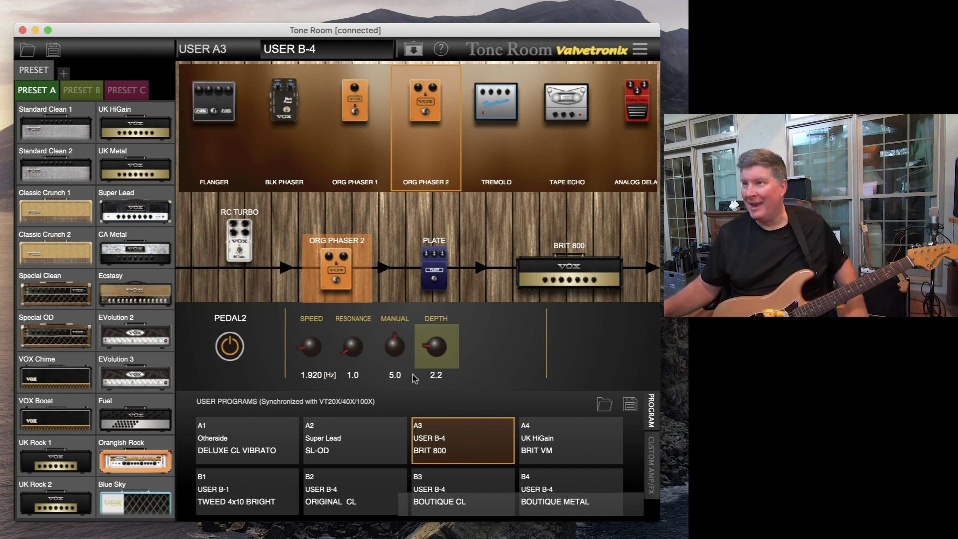
Step: Write the BRIT 800 program with the tuned phaser to slot USER A3
{"action": "left_click", "coordinate": [641, 51]}
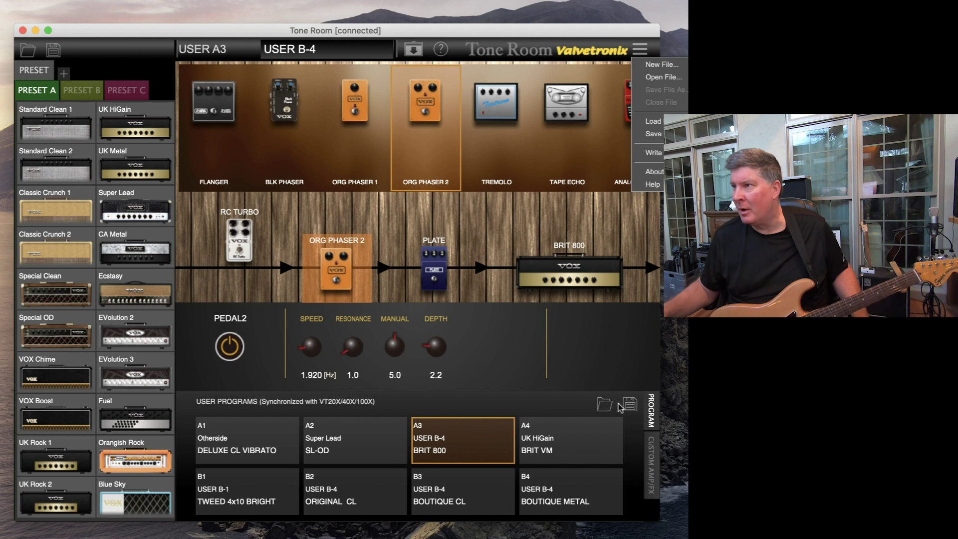
{"action": "left_click", "coordinate": [662, 156]}
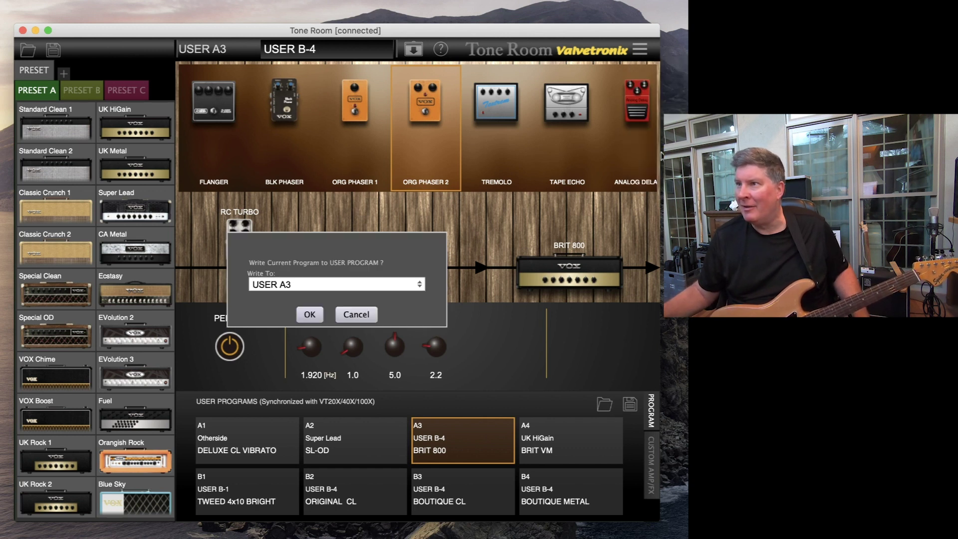
{"action": "left_click", "coordinate": [310, 314]}
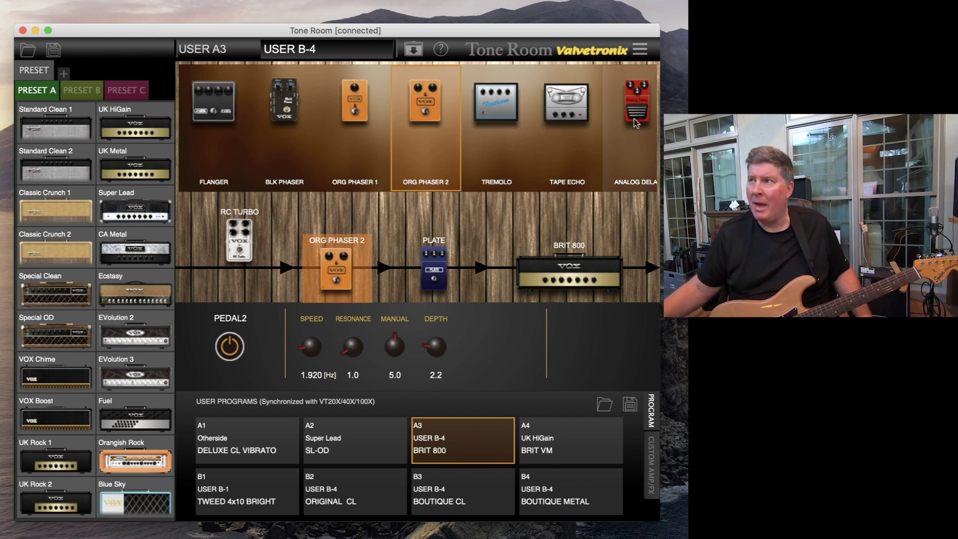
{"action": "left_click", "coordinate": [640, 49]}
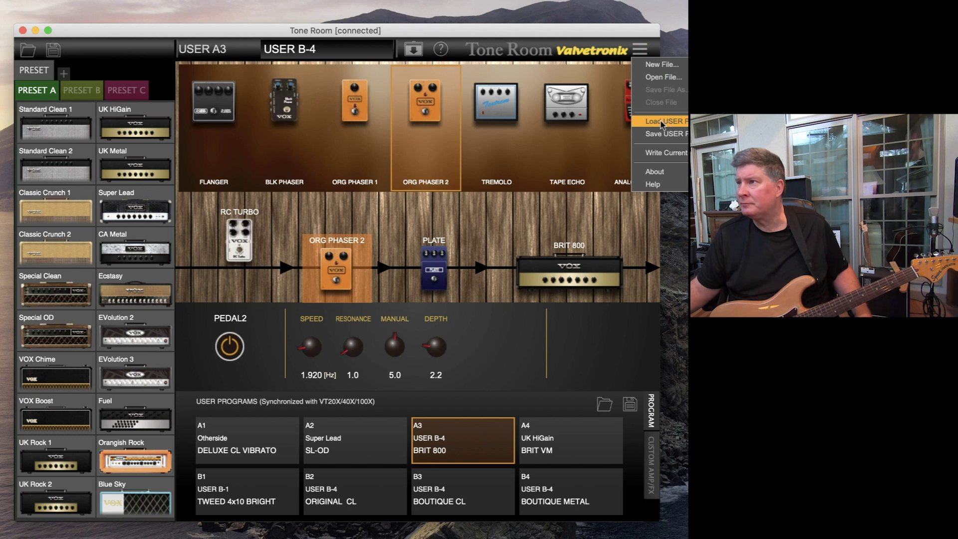
Step: Save the USER PROGRAMS bank to a file named 'Presets 5'
{"action": "left_click", "coordinate": [664, 134]}
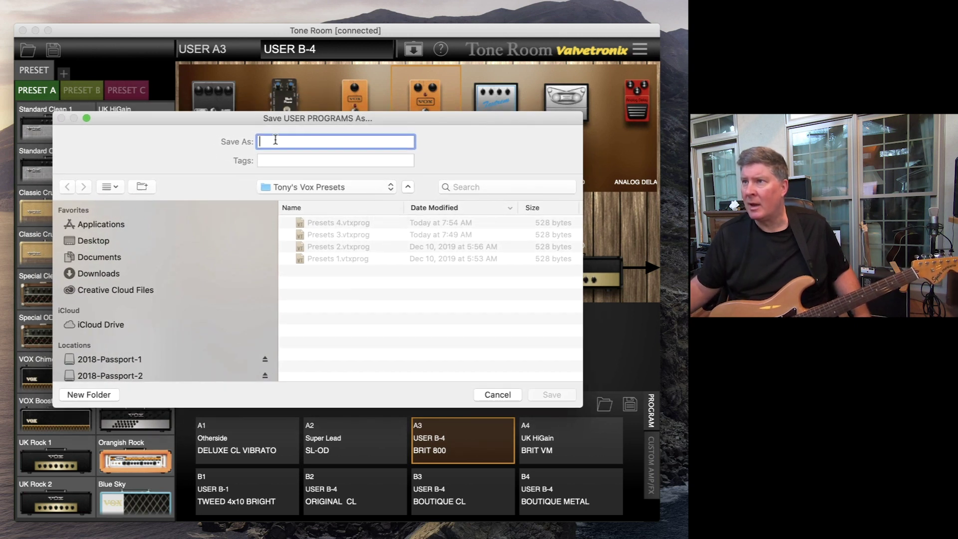
{"action": "type", "text": "Presets 5"}
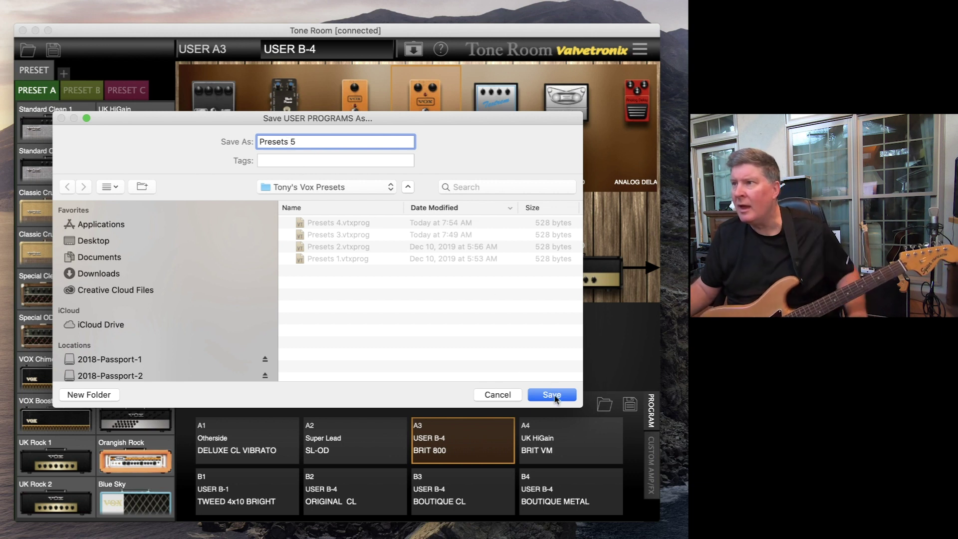
{"action": "left_click", "coordinate": [552, 395]}
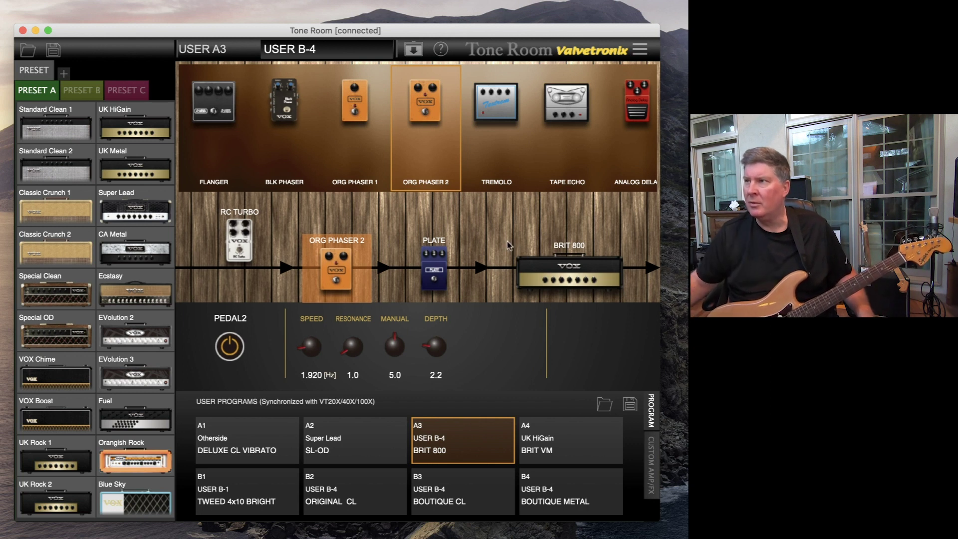
Step: Load the bank from Presets 1.vtxprog and select A2, now a VOX AC30 program
{"action": "left_click", "coordinate": [640, 49]}
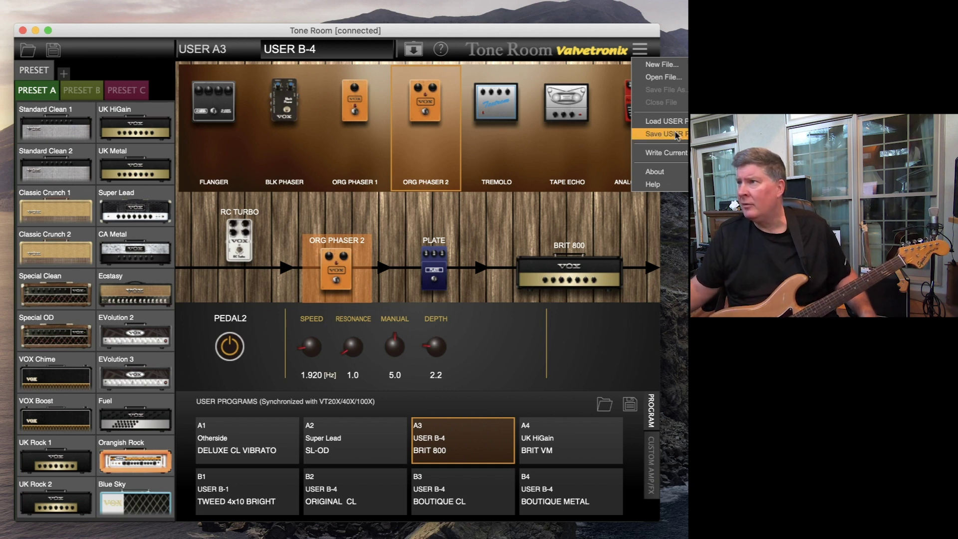
{"action": "left_click", "coordinate": [661, 121]}
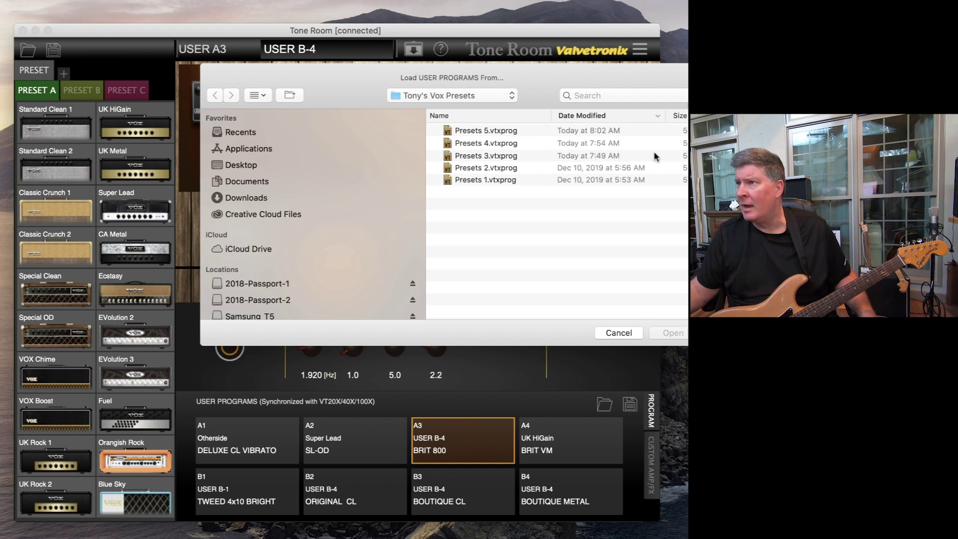
{"action": "left_click", "coordinate": [500, 181]}
{"action": "left_click", "coordinate": [673, 333]}
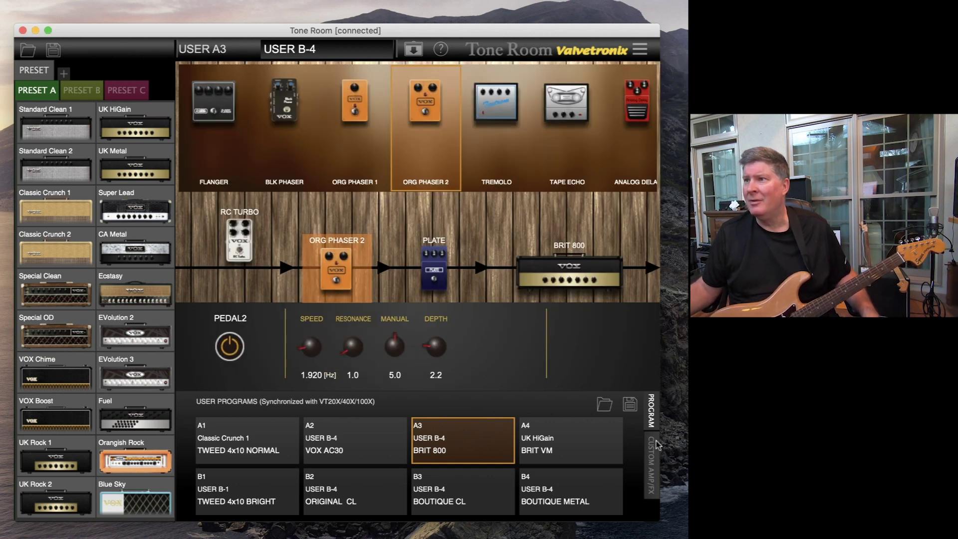
{"action": "left_click", "coordinate": [337, 439]}
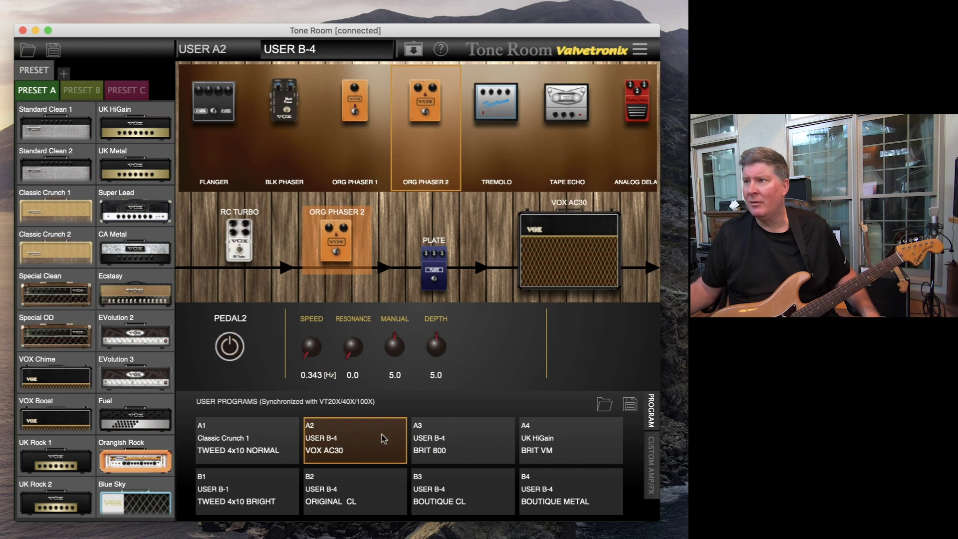
Step: Return to program A3, then reload the user bank from Presets 5.vtxprog
{"action": "left_click", "coordinate": [444, 449]}
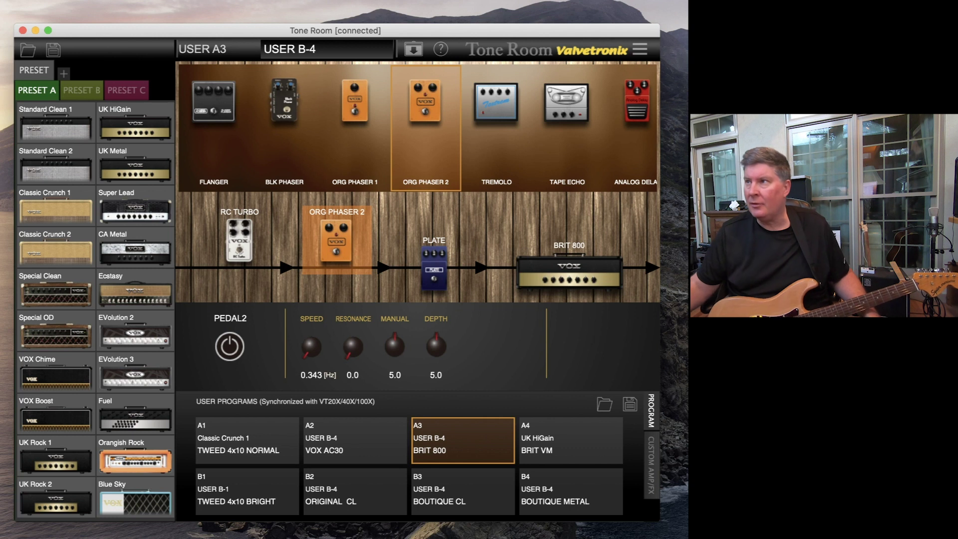
{"action": "left_click", "coordinate": [640, 50]}
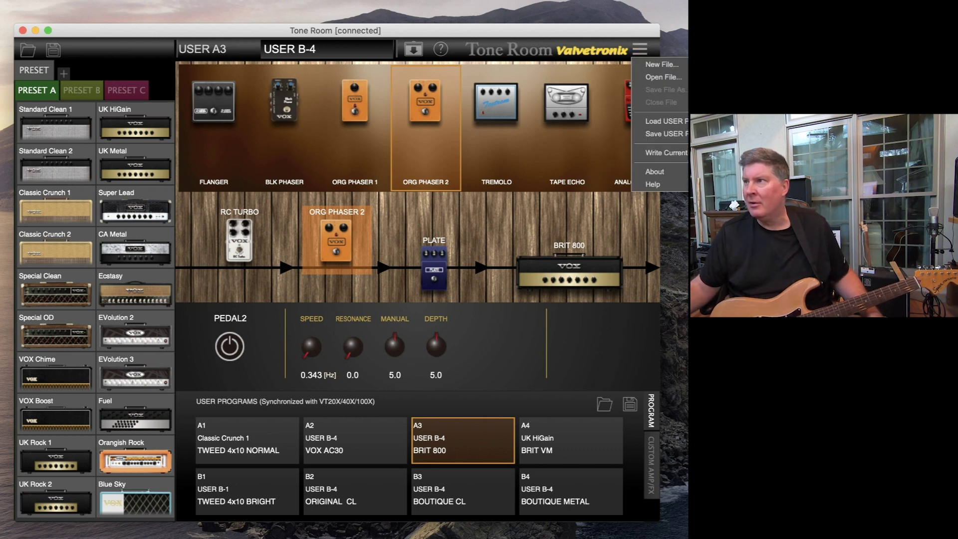
{"action": "left_click", "coordinate": [661, 120]}
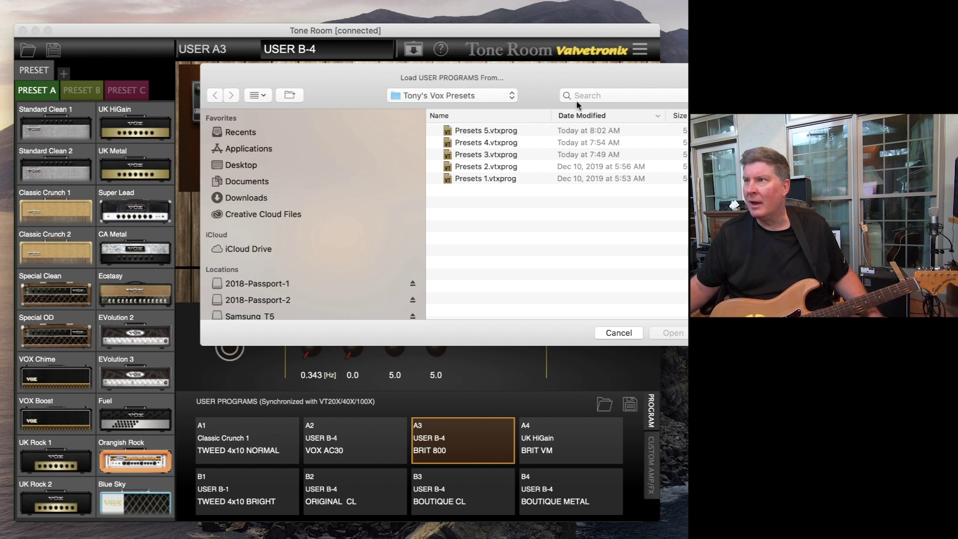
{"action": "left_click", "coordinate": [501, 130]}
{"action": "left_click", "coordinate": [671, 333]}
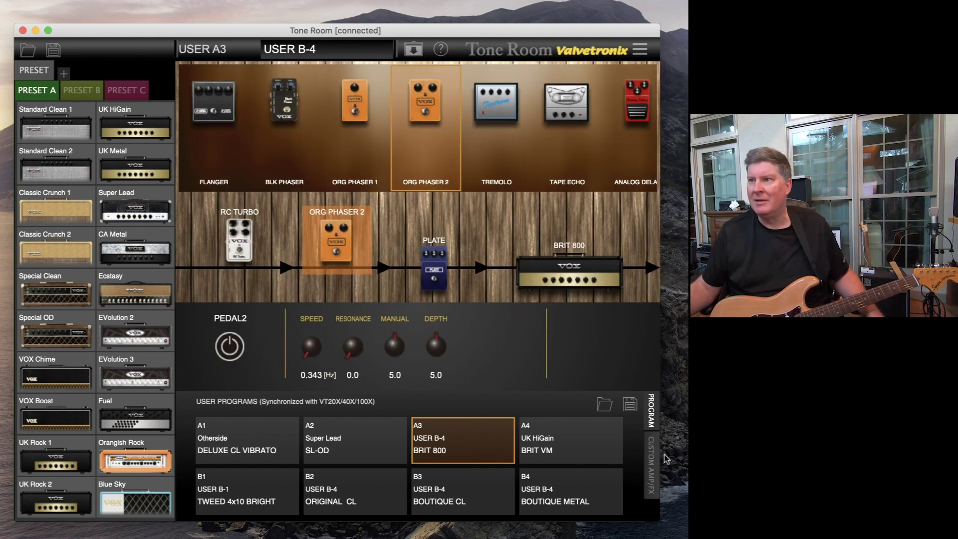
Step: Step through user programs A2 and A3, then load the UK Rock 1 preset
{"action": "left_click", "coordinate": [374, 453]}
{"action": "left_click", "coordinate": [442, 447]}
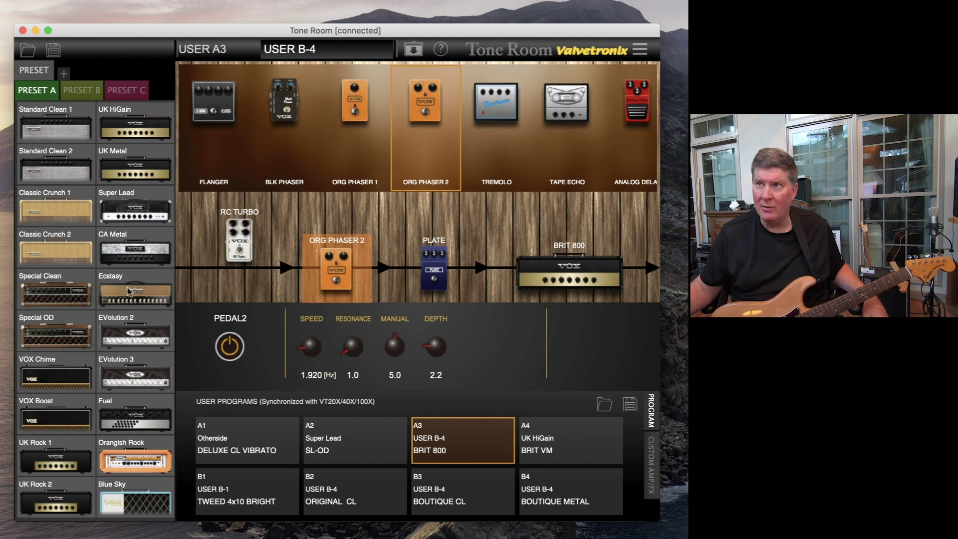
{"action": "left_click", "coordinate": [58, 462]}
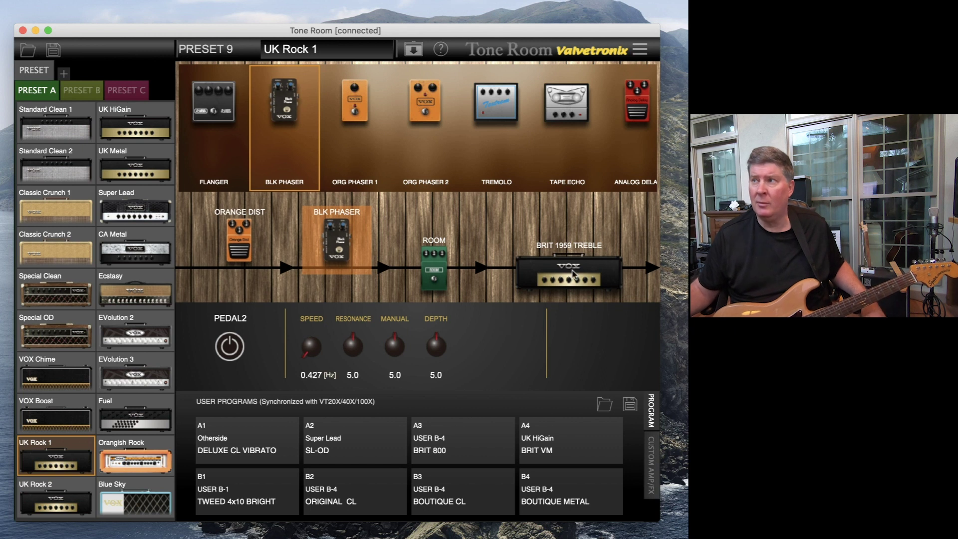
Step: Write UK Rock 1 with its BRIT 1959 TREBLE amp to slot USER A4
{"action": "left_click", "coordinate": [640, 50]}
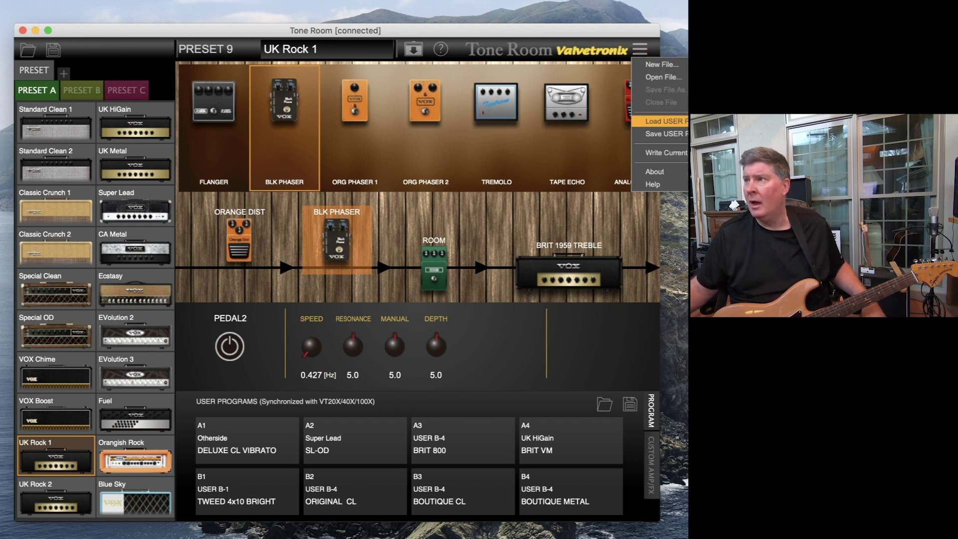
{"action": "left_click", "coordinate": [649, 153]}
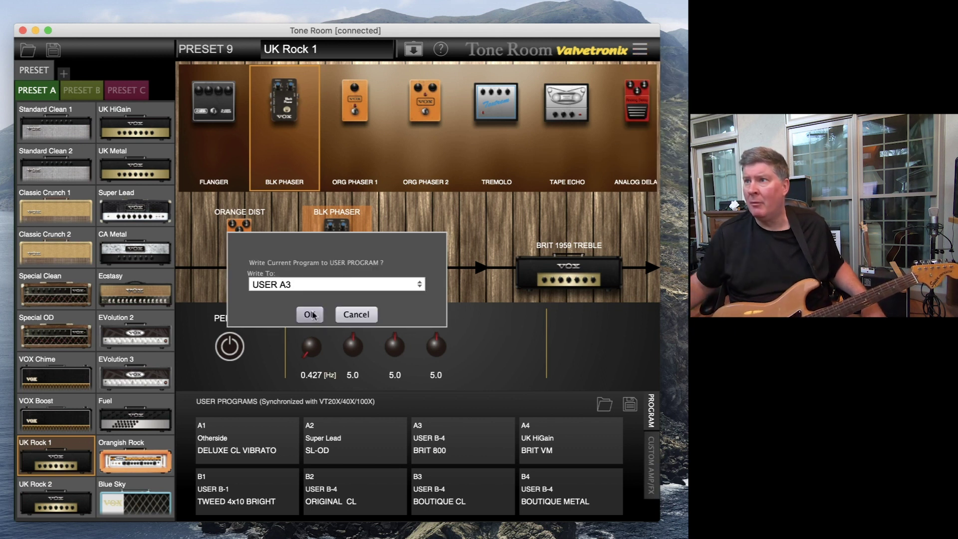
{"action": "left_click", "coordinate": [419, 284]}
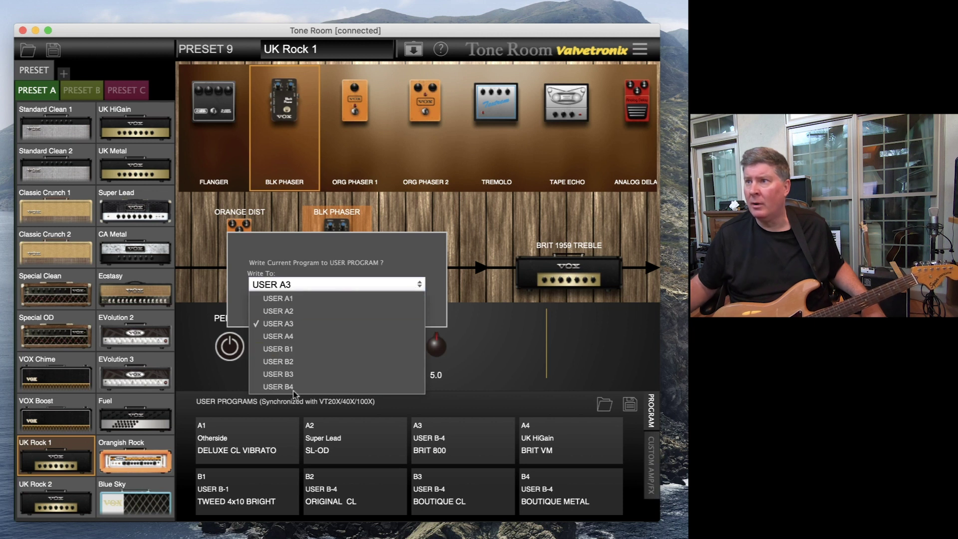
{"action": "left_click", "coordinate": [292, 338]}
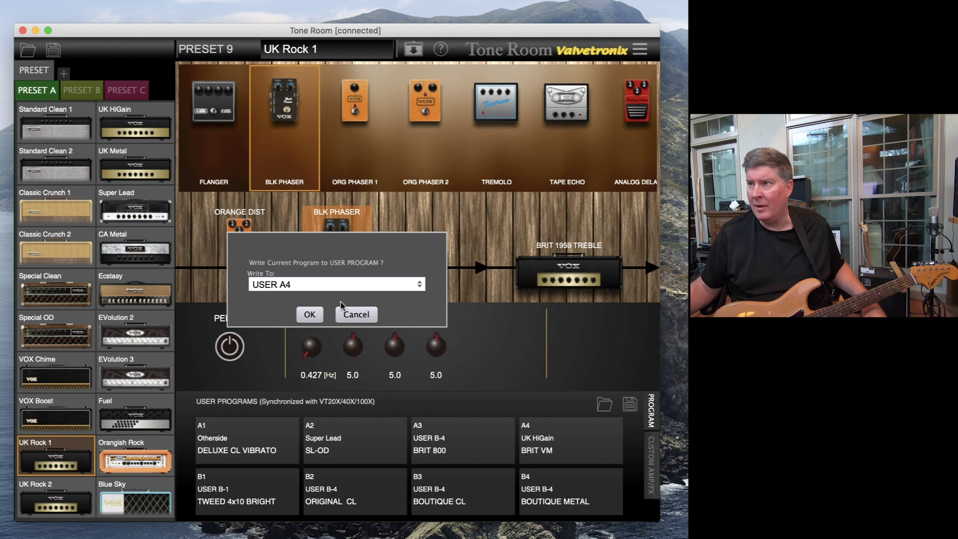
{"action": "left_click", "coordinate": [423, 285]}
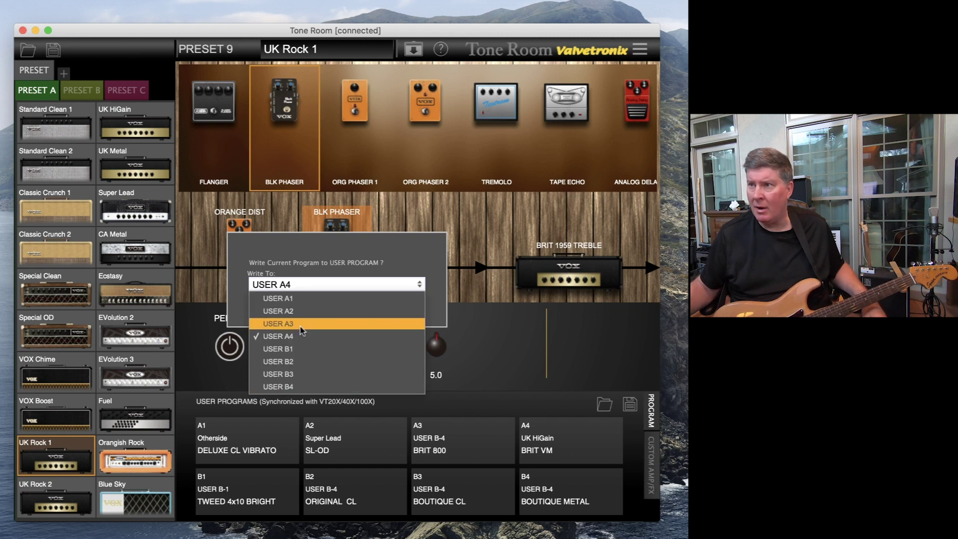
{"action": "left_click", "coordinate": [417, 250]}
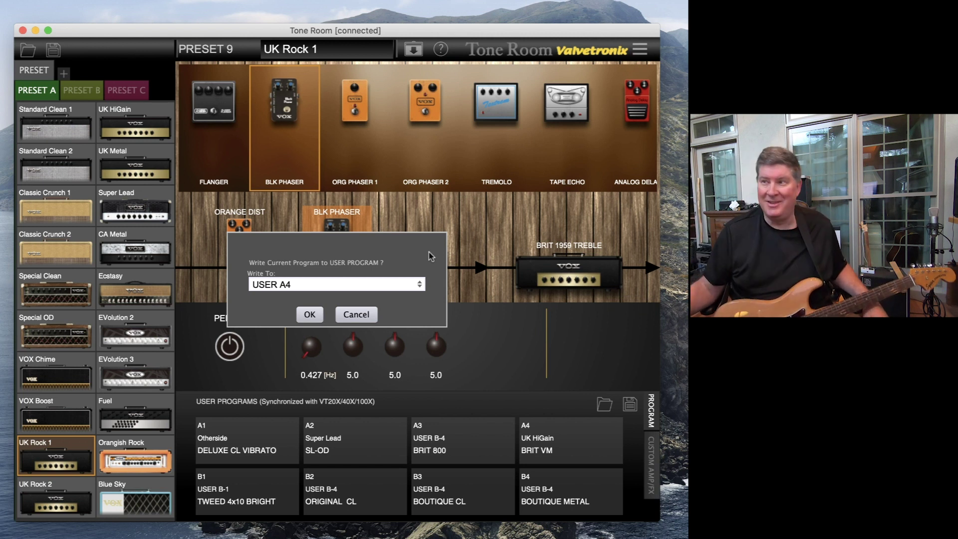
{"action": "left_click", "coordinate": [310, 315]}
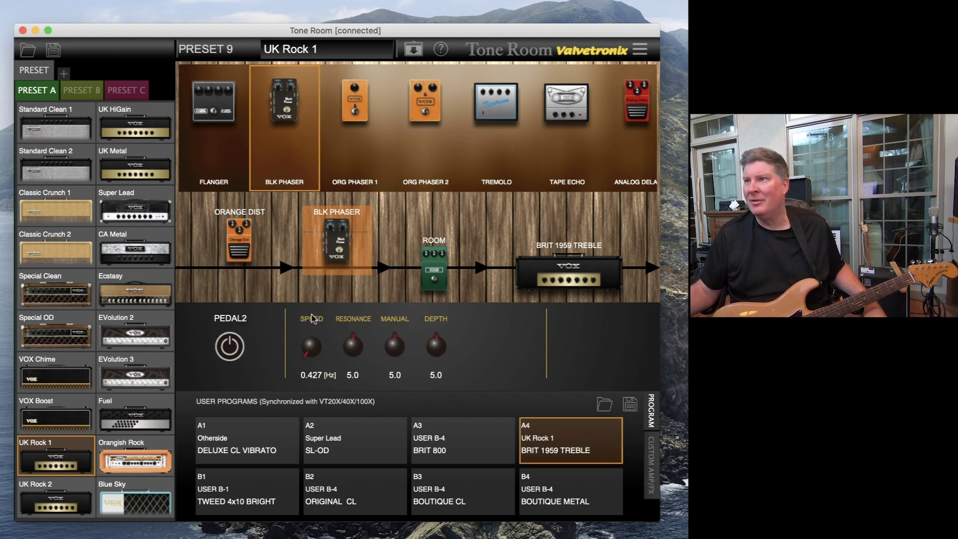
Step: Save the user program bank over the existing Presets 5 file, then start loading user programs
{"action": "left_click", "coordinate": [640, 48]}
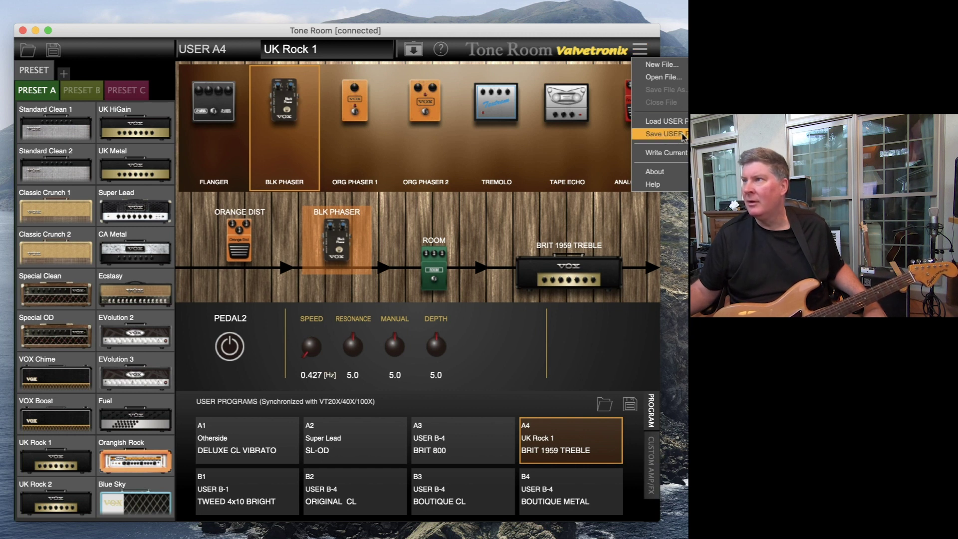
{"action": "left_click", "coordinate": [664, 134]}
{"action": "left_click", "coordinate": [669, 342]}
{"action": "left_click", "coordinate": [549, 154]}
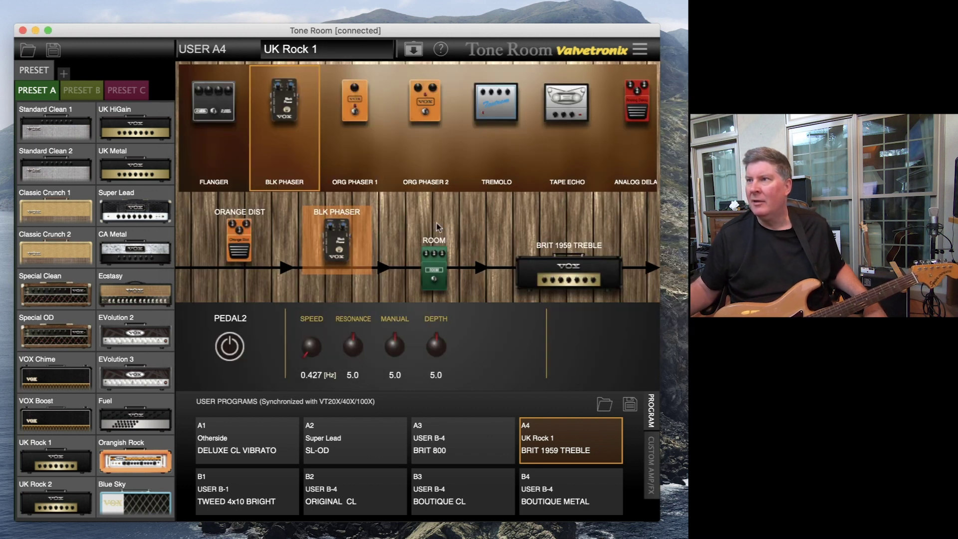
{"action": "left_click", "coordinate": [640, 50]}
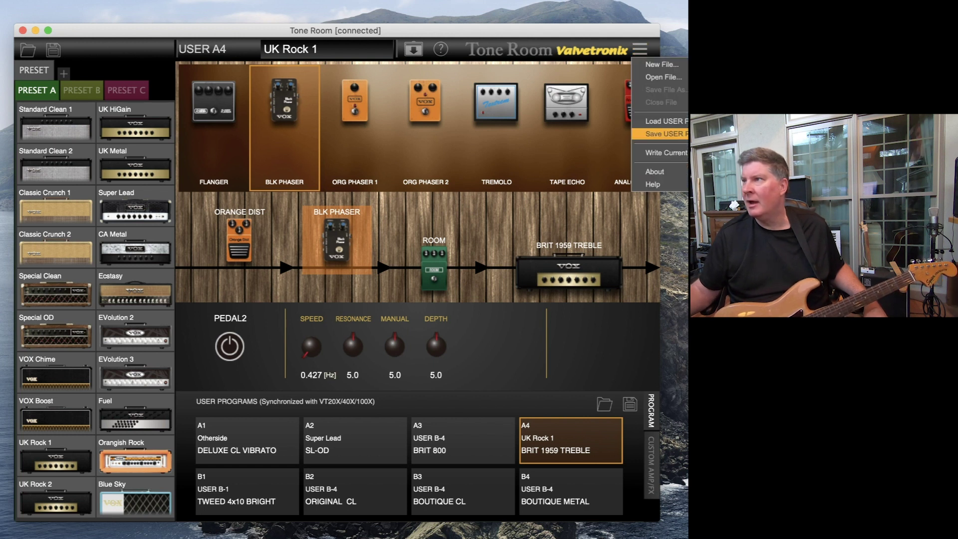
{"action": "left_click", "coordinate": [664, 121]}
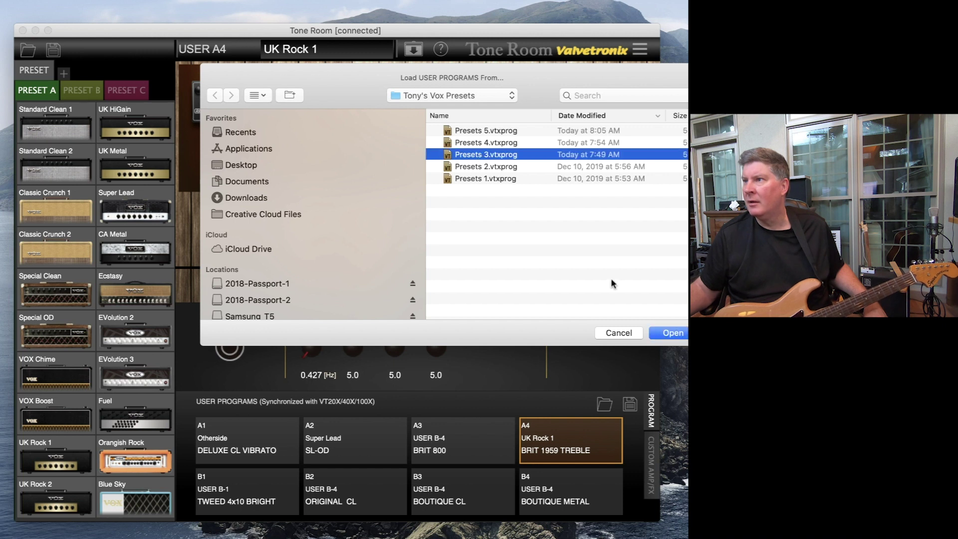
Step: Load the Presets 3 bank and select programs A3 and A4 (UK HiGain)
{"action": "left_click", "coordinate": [670, 333]}
{"action": "left_click", "coordinate": [467, 446]}
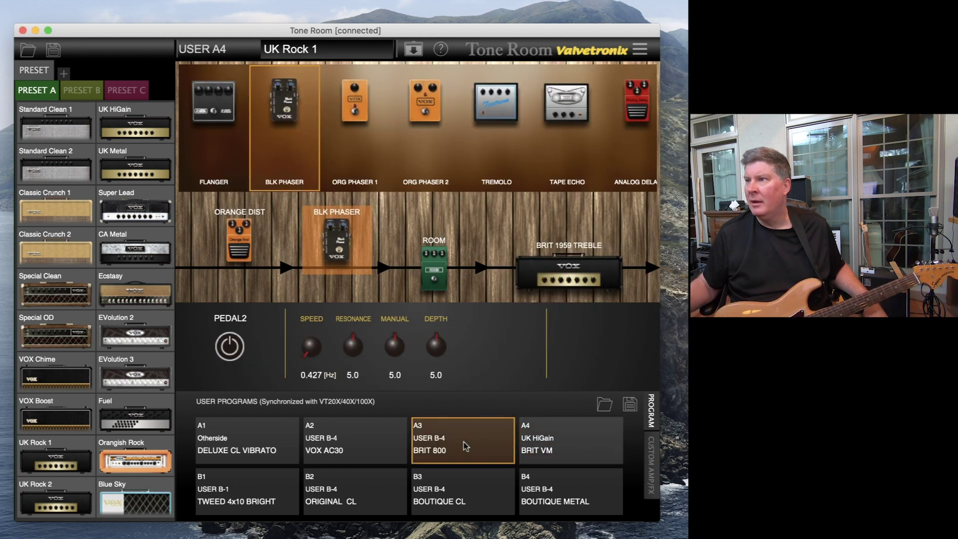
{"action": "left_click", "coordinate": [555, 448]}
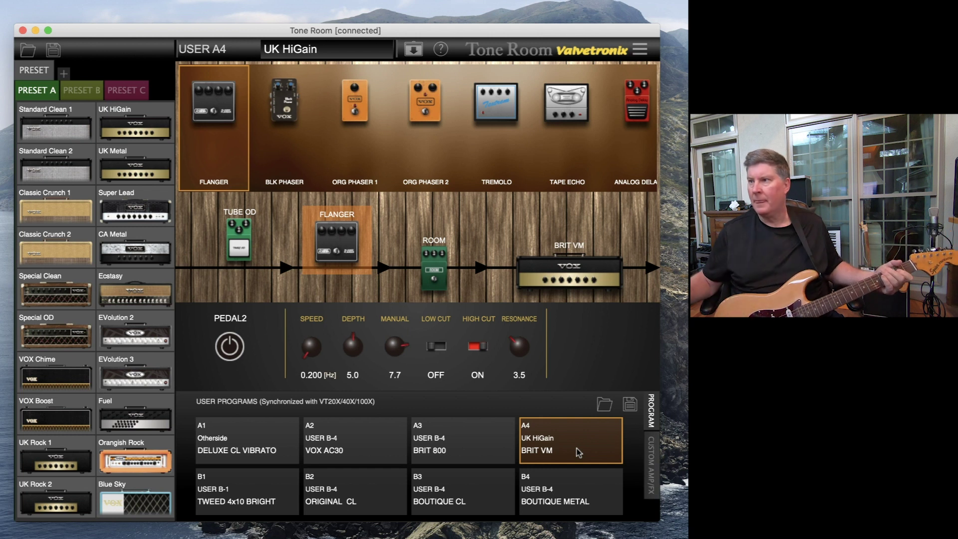
Step: Reload the Presets 5 bank and select A4, UK Rock 1
{"action": "left_click", "coordinate": [639, 53]}
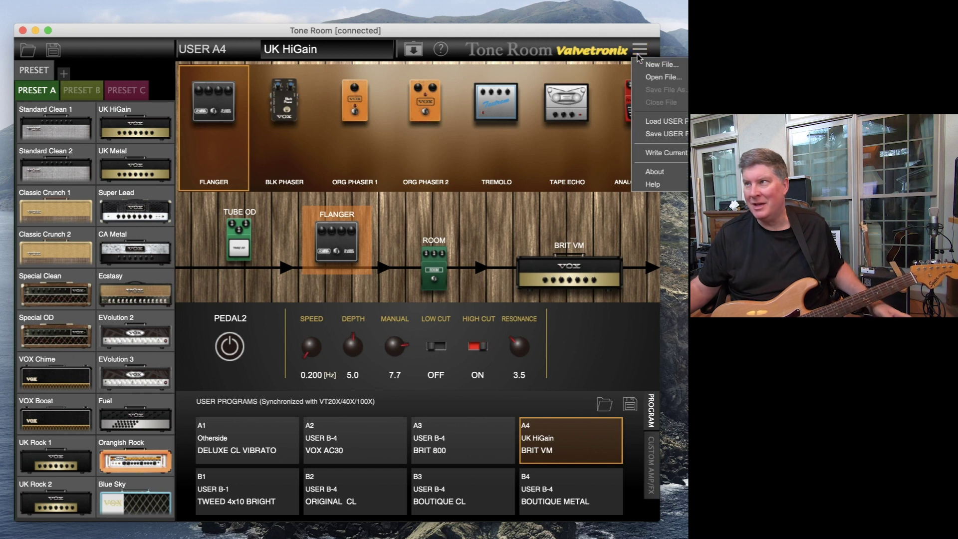
{"action": "left_click", "coordinate": [672, 121]}
{"action": "left_click", "coordinate": [494, 129]}
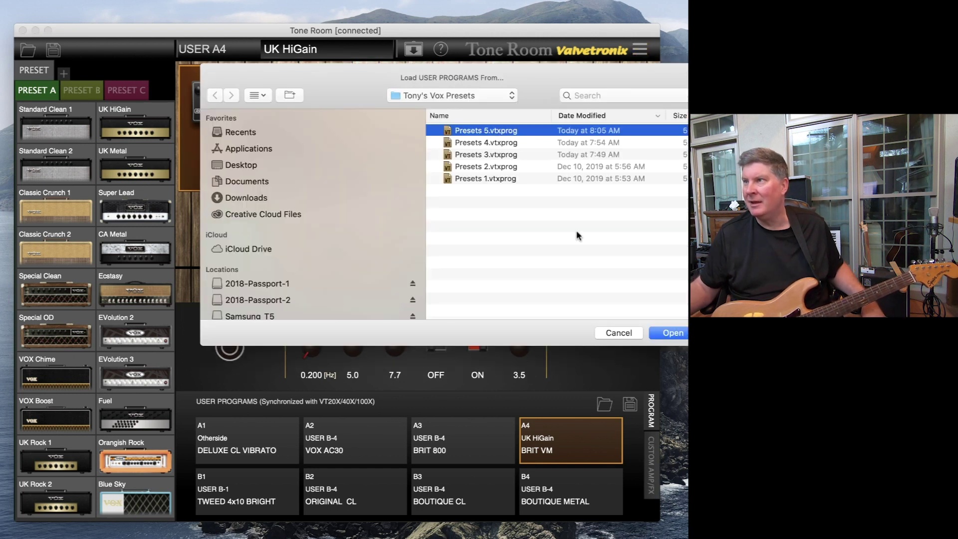
{"action": "left_click", "coordinate": [673, 333]}
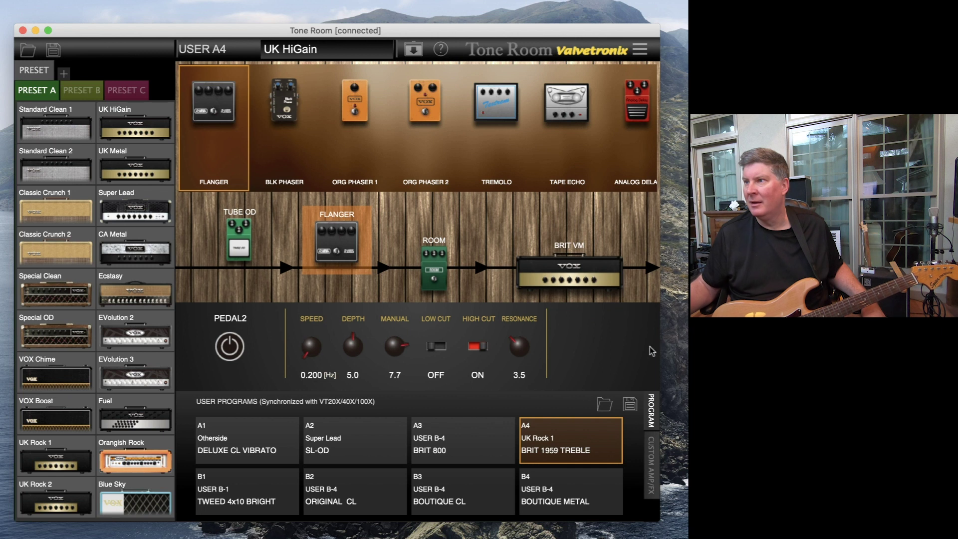
{"action": "left_click", "coordinate": [456, 459]}
{"action": "left_click", "coordinate": [583, 449]}
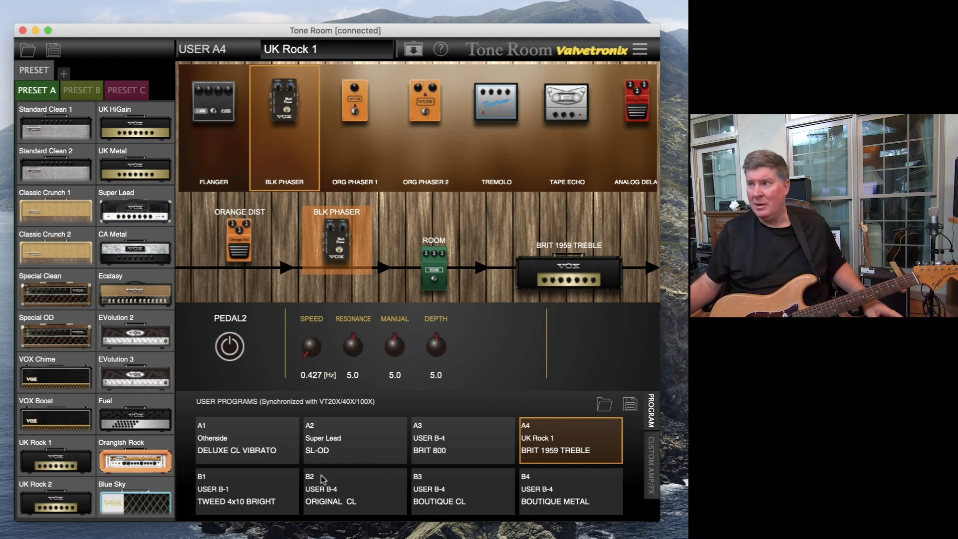
Step: In Custom Amp/FX, try Tremolo and Phaser in pedal 2, then settle on Tape Echo at 300 ms
{"action": "left_click", "coordinate": [653, 469]}
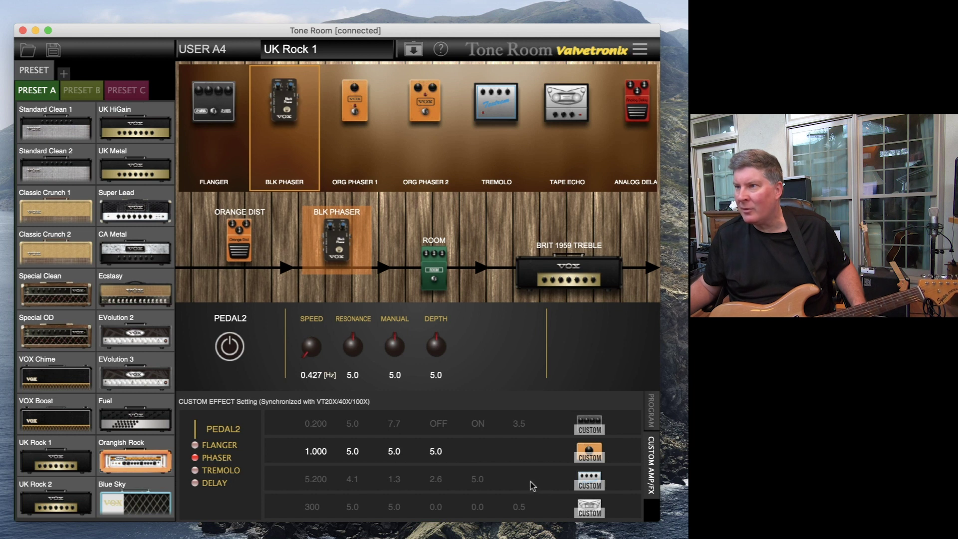
{"action": "left_click", "coordinate": [221, 471]}
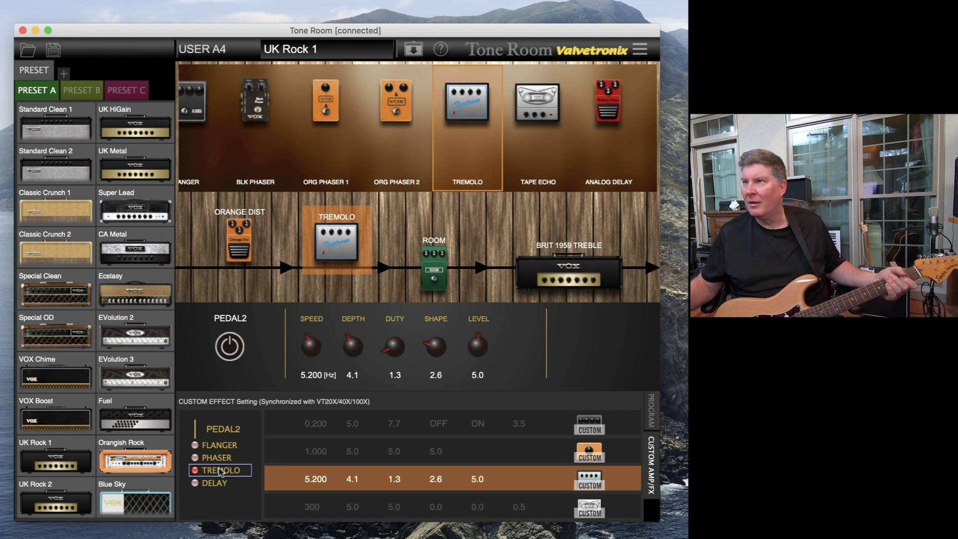
{"action": "left_click", "coordinate": [216, 456]}
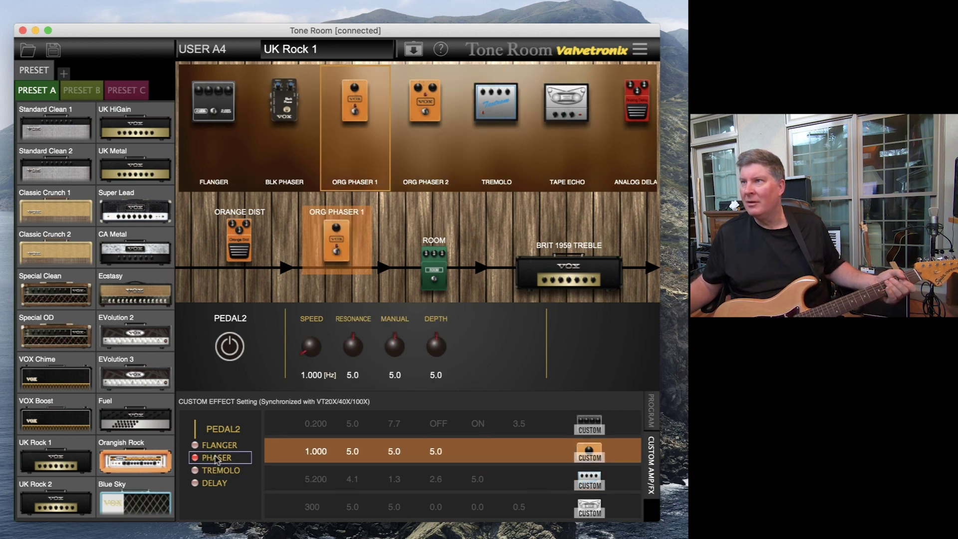
{"action": "left_click", "coordinate": [504, 114]}
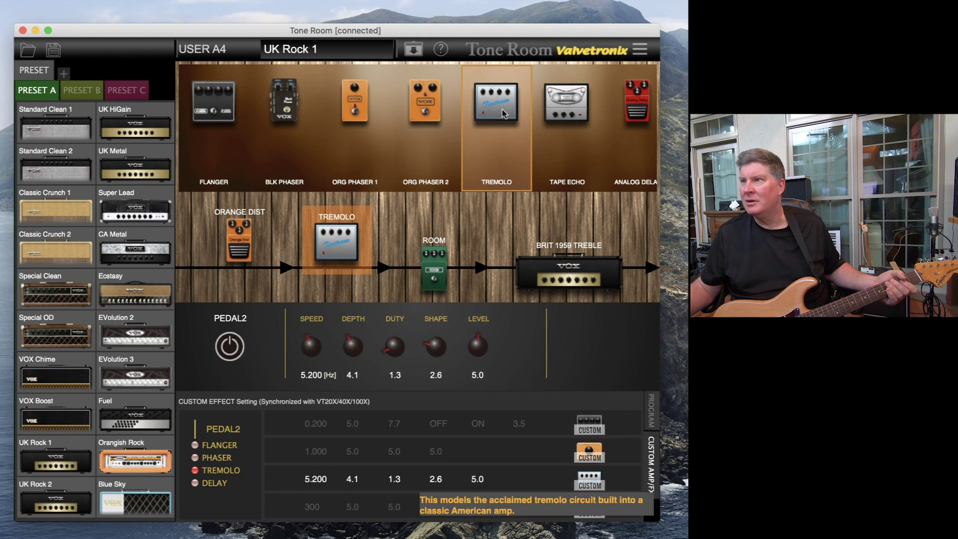
{"action": "left_click", "coordinate": [573, 111]}
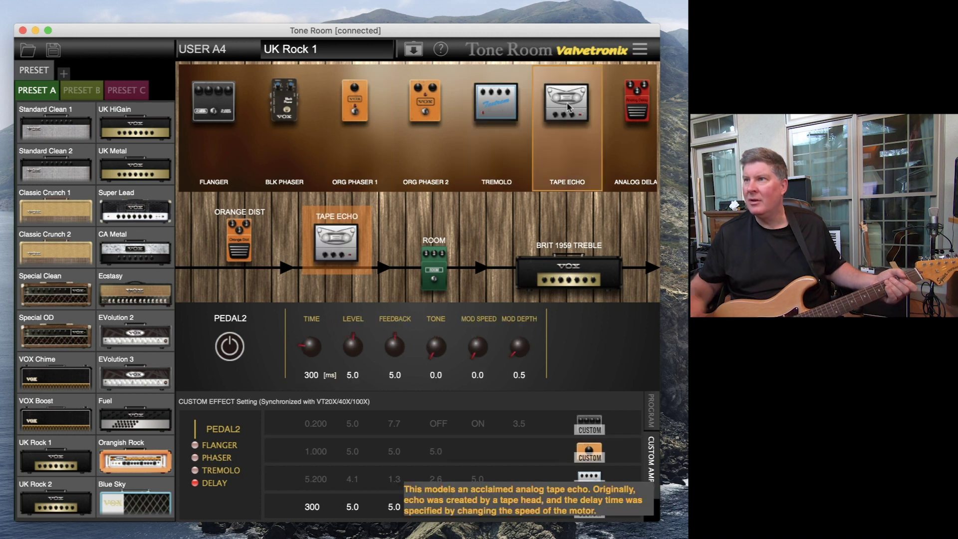
{"action": "scroll", "coordinate": [568, 106], "scroll_direction": "right", "scroll_amount": 1}
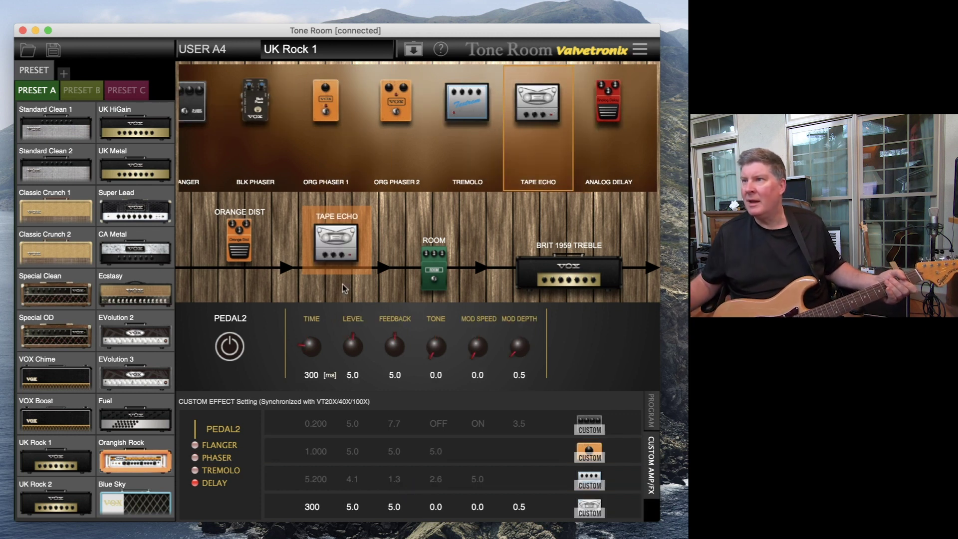